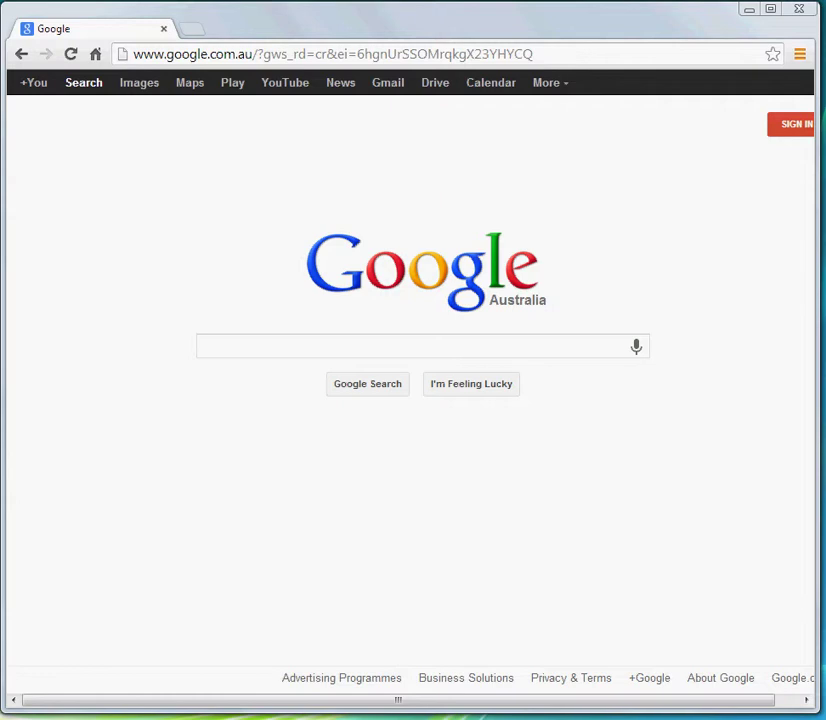
Search Google for 'imgseek', correcting the typo before running the query.
left_click(352, 347)
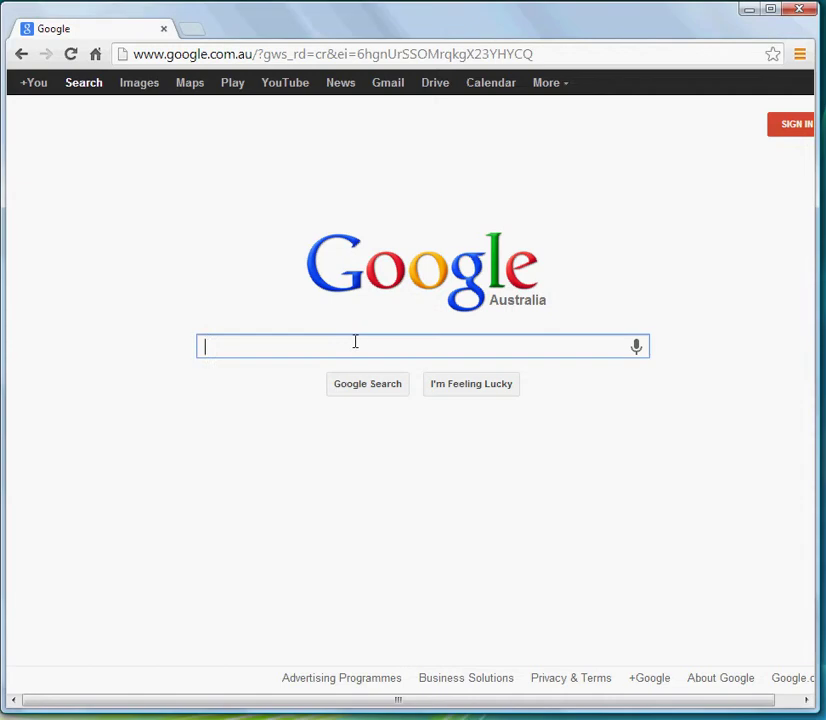
type("imgsek")
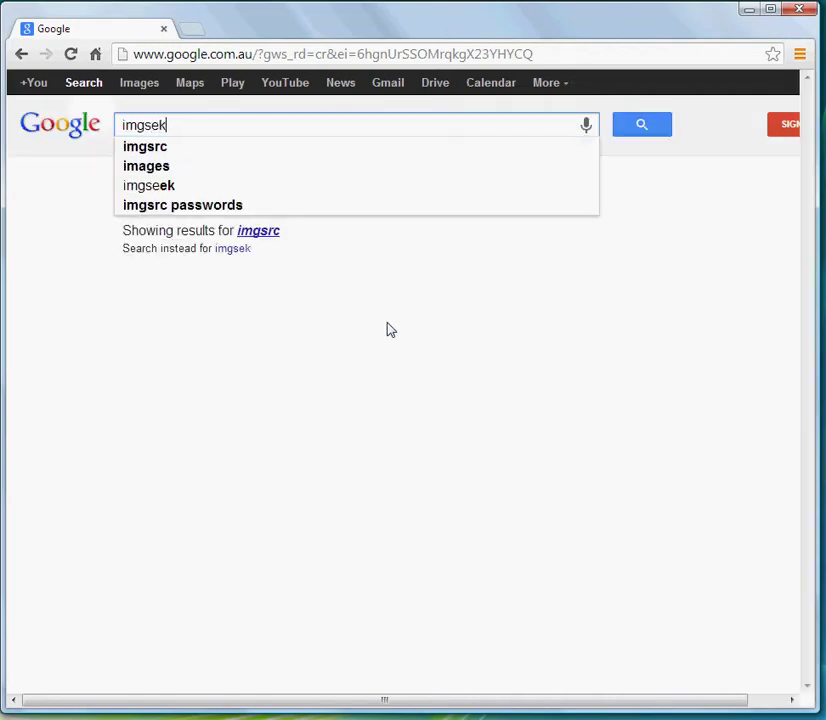
key("BackSpace")
type("ek")
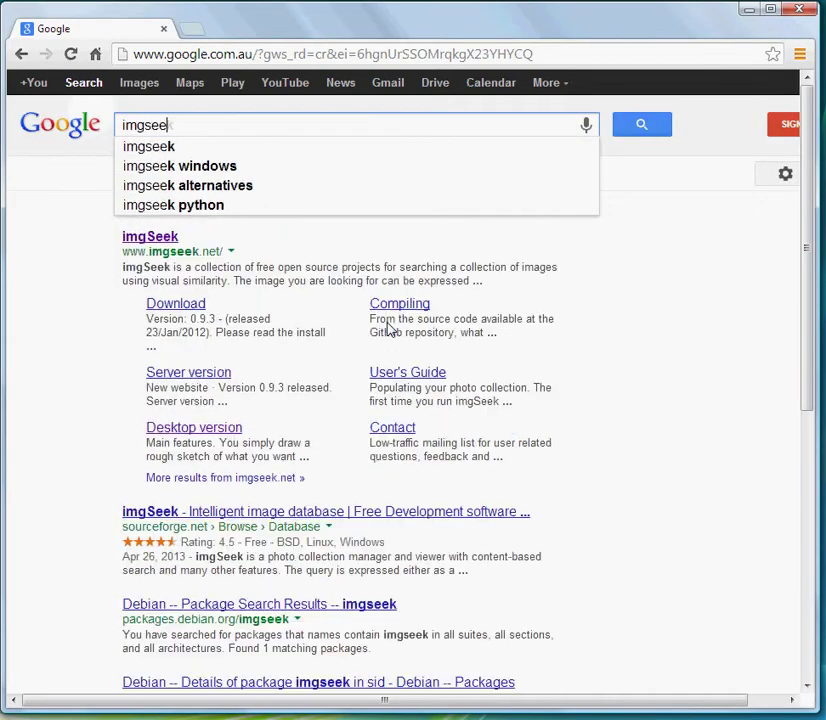
key("Return")
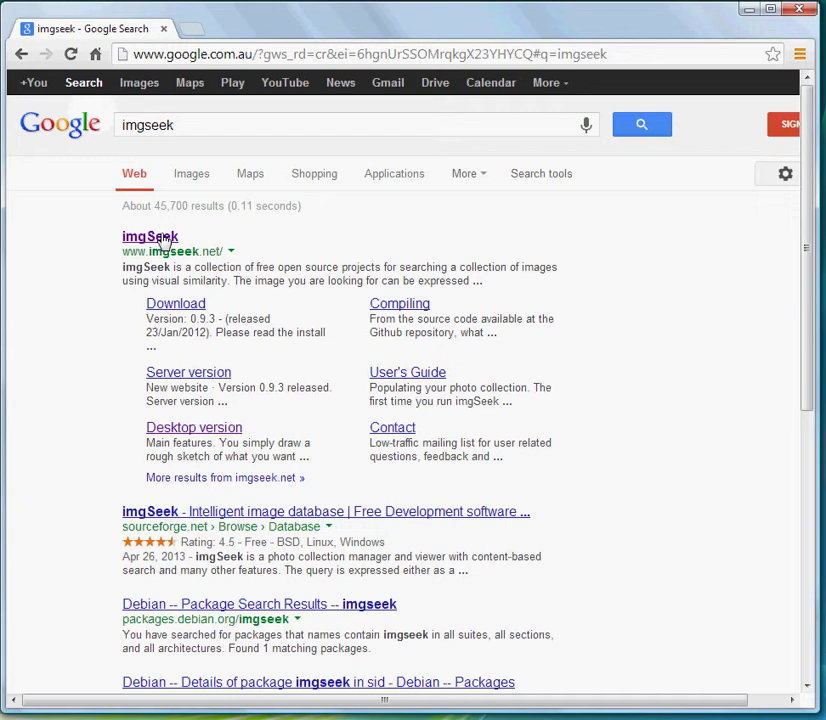
Go from the imgSeek result through Download and Official releases to SourceForge's imgSeek files page.
left_click(165, 238)
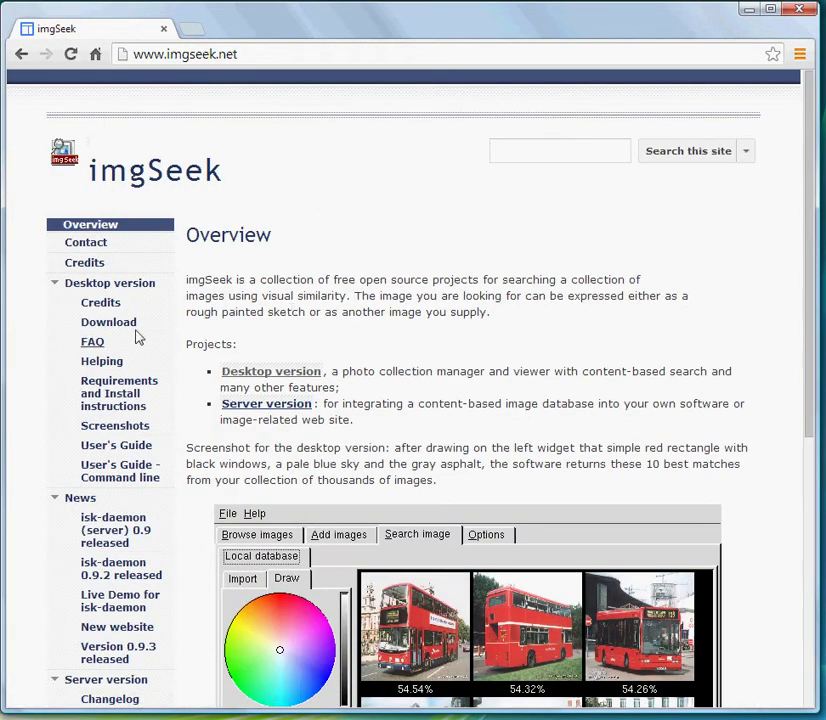
left_click(130, 325)
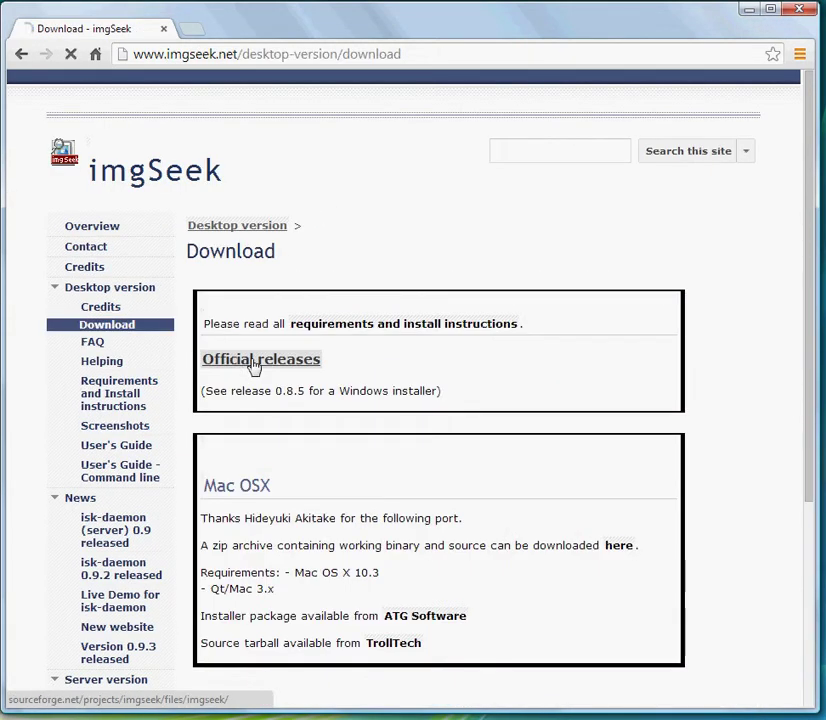
left_click(251, 366)
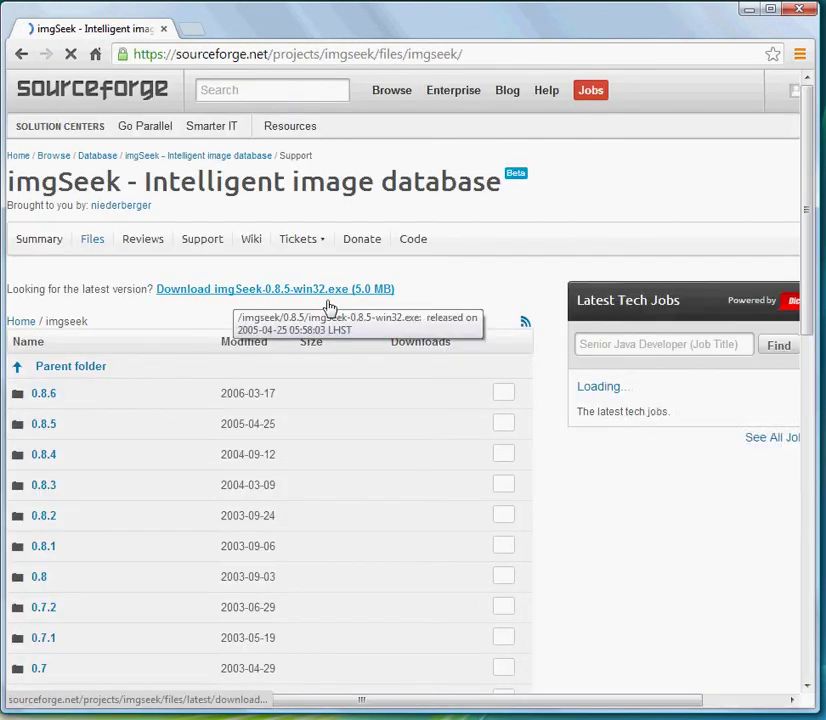
Download imgSeek-0.8.5-win32.exe from SourceForge and run the installer.
left_click(322, 293)
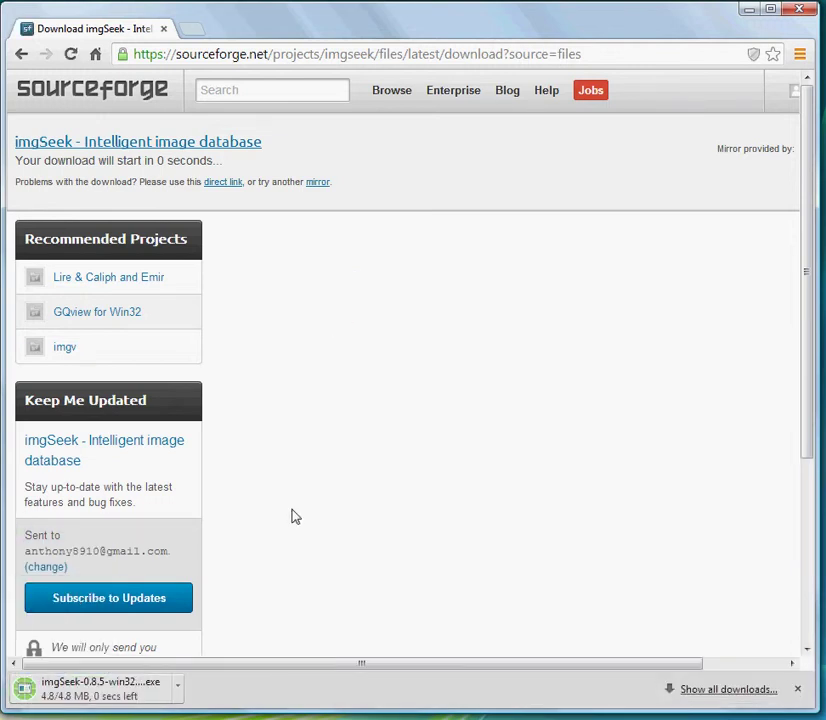
left_click(138, 692)
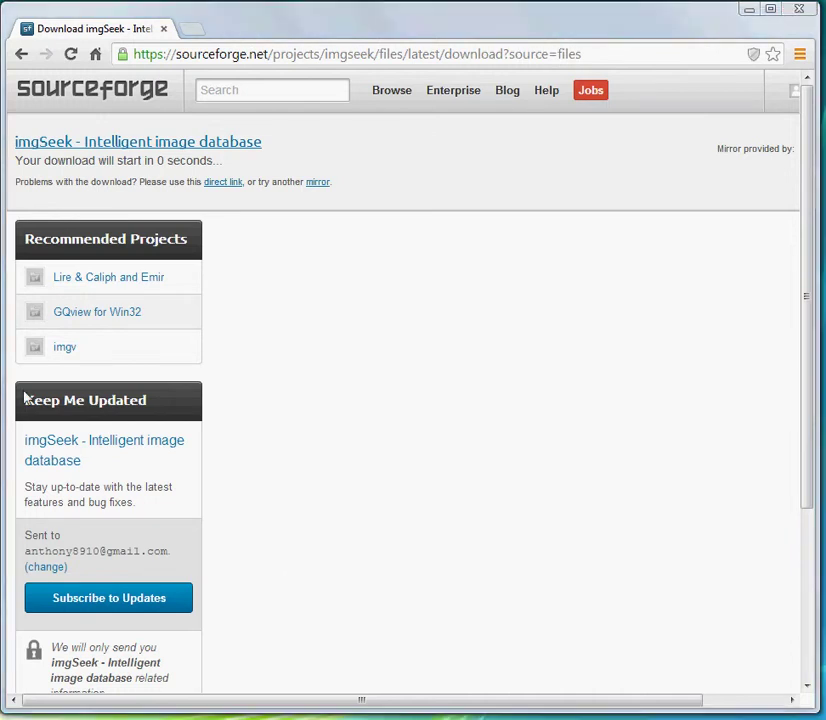
Accept the GPL licence and install imgSeek with both components into C:\Program Files\imgSeek.
left_click_drag(119, 257, 426, 253)
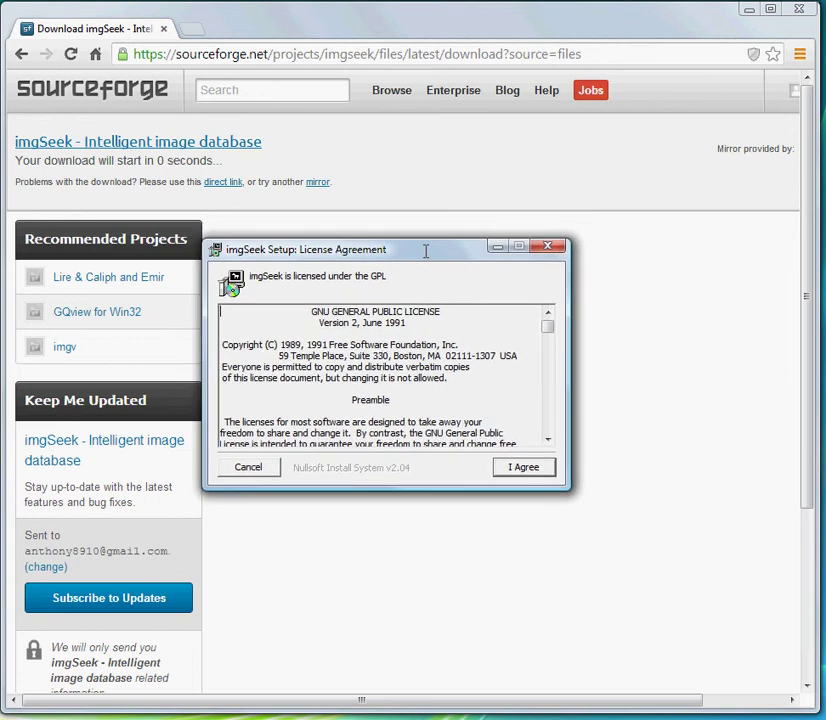
left_click(523, 466)
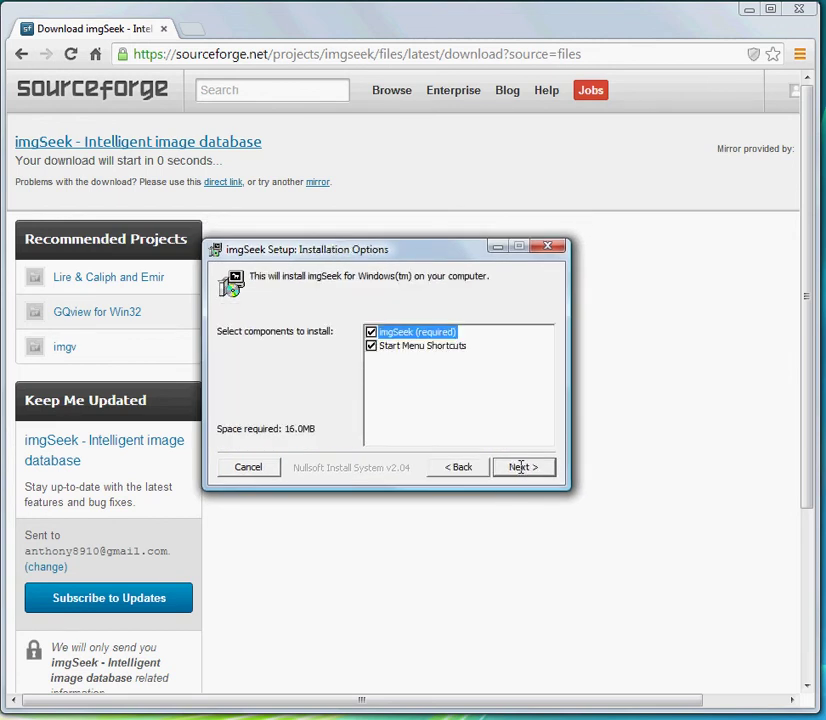
left_click(520, 467)
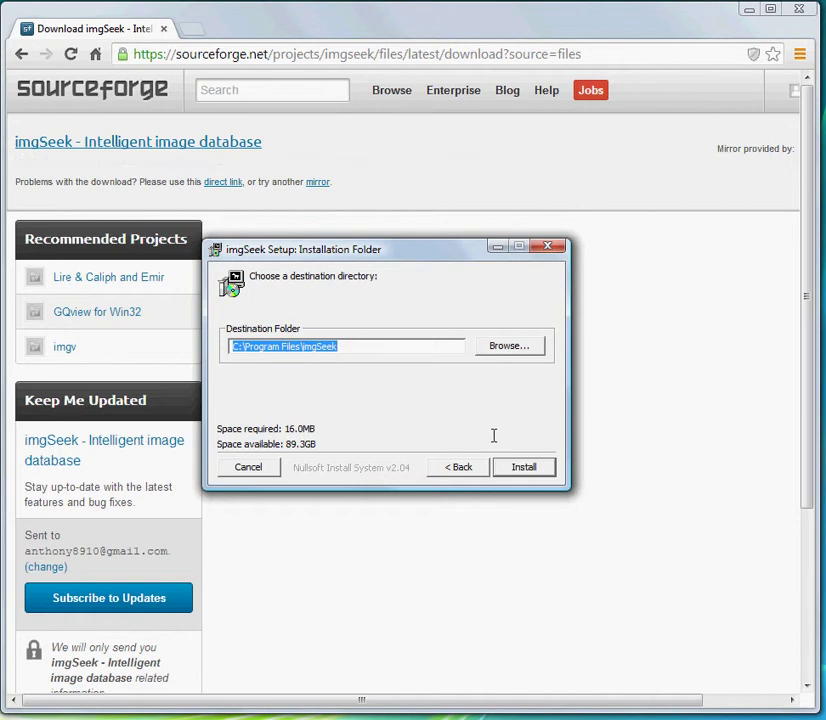
left_click(524, 467)
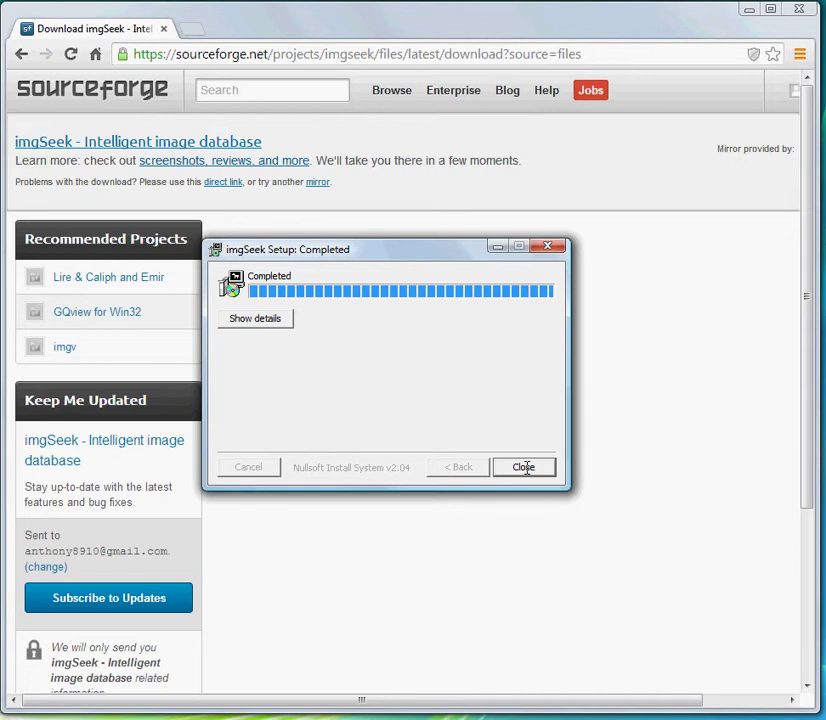
left_click(524, 467)
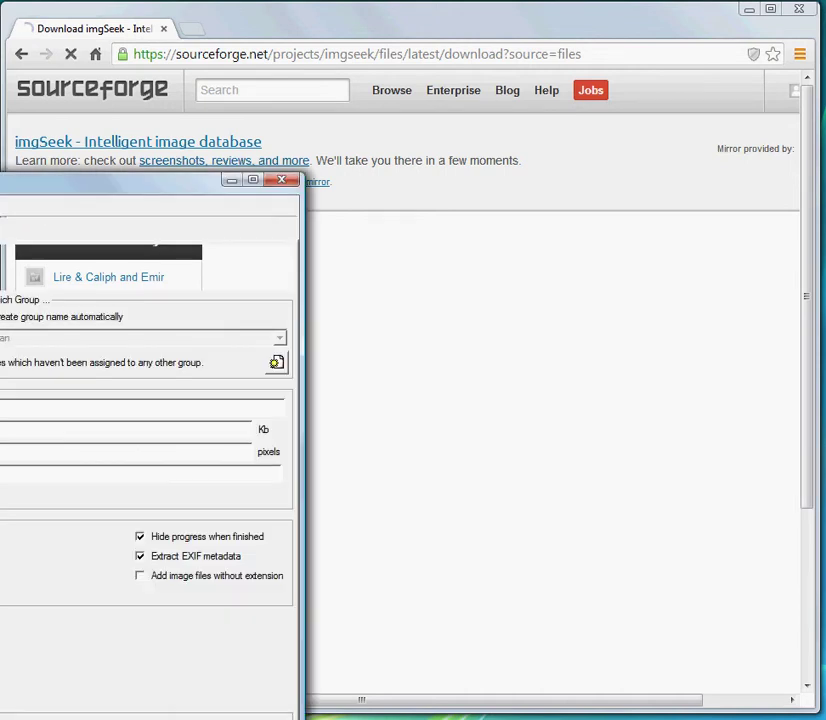
Move the imgSeek window fully on screen and make it taller to show the status bar.
left_click_drag(0, 188, 335, 82)
left_click_drag(334, 513, 332, 603)
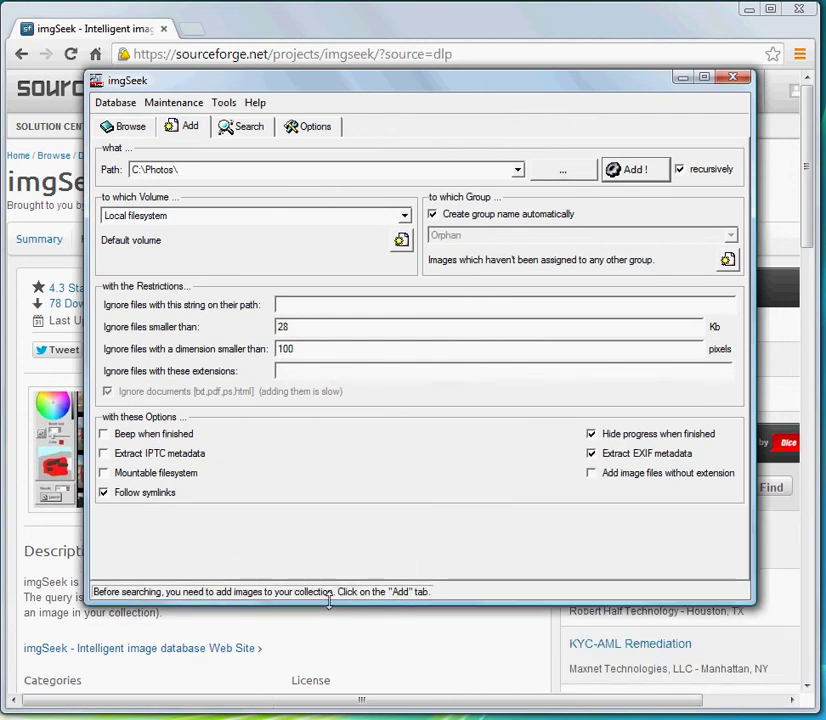
double_click(186, 169)
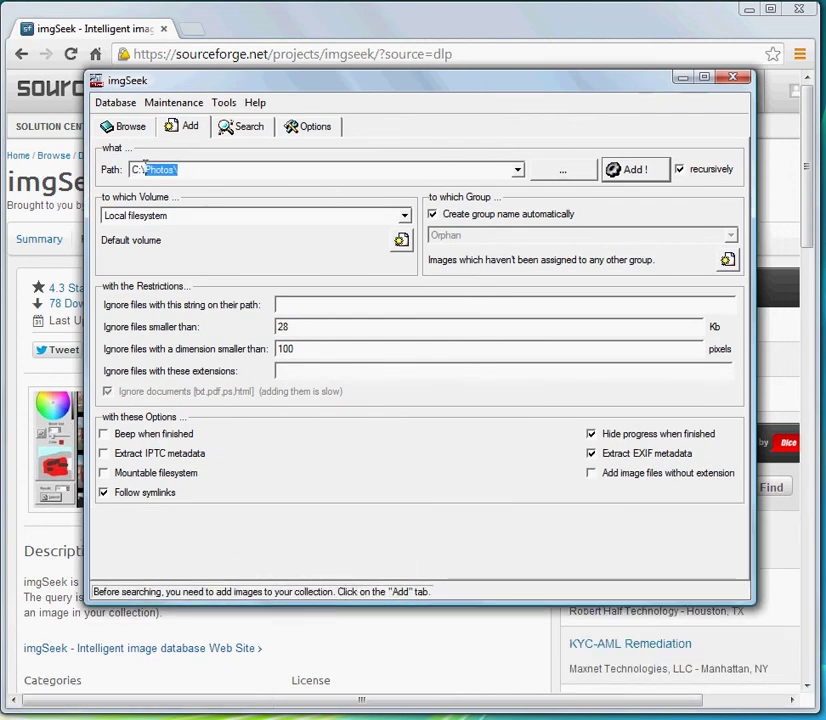
left_click(198, 169)
double_click(192, 169)
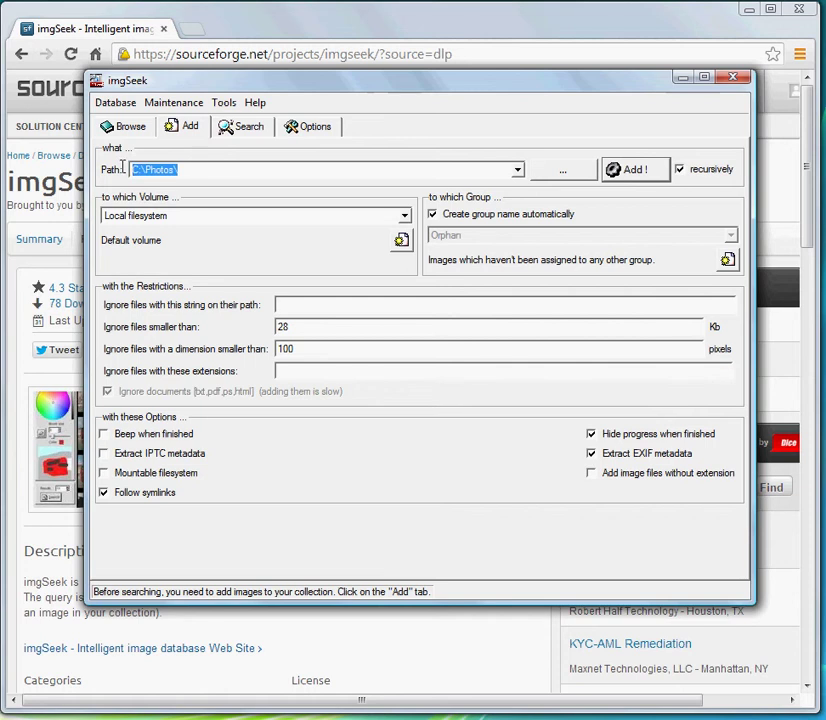
left_click(190, 170)
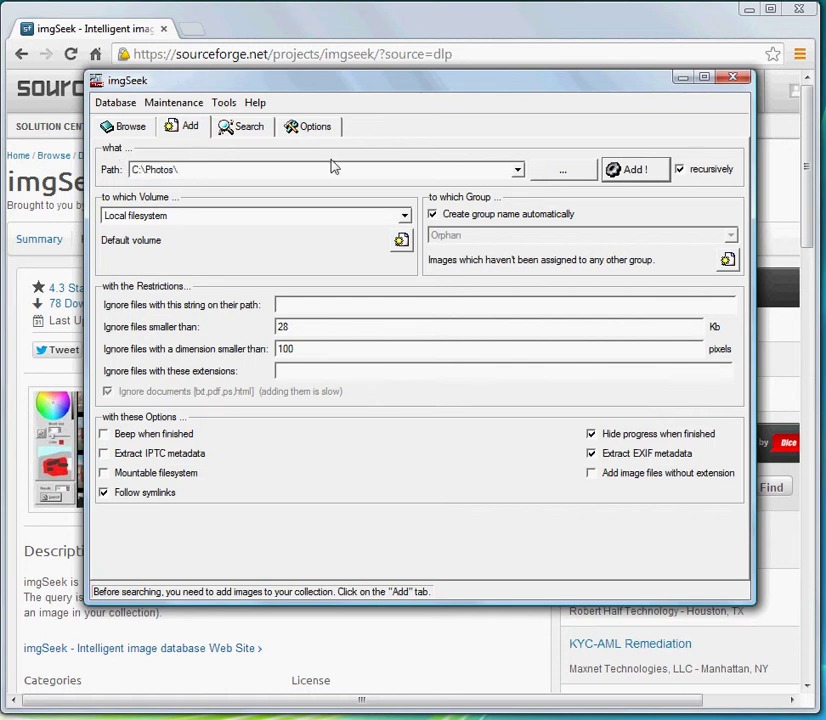
left_click(562, 172)
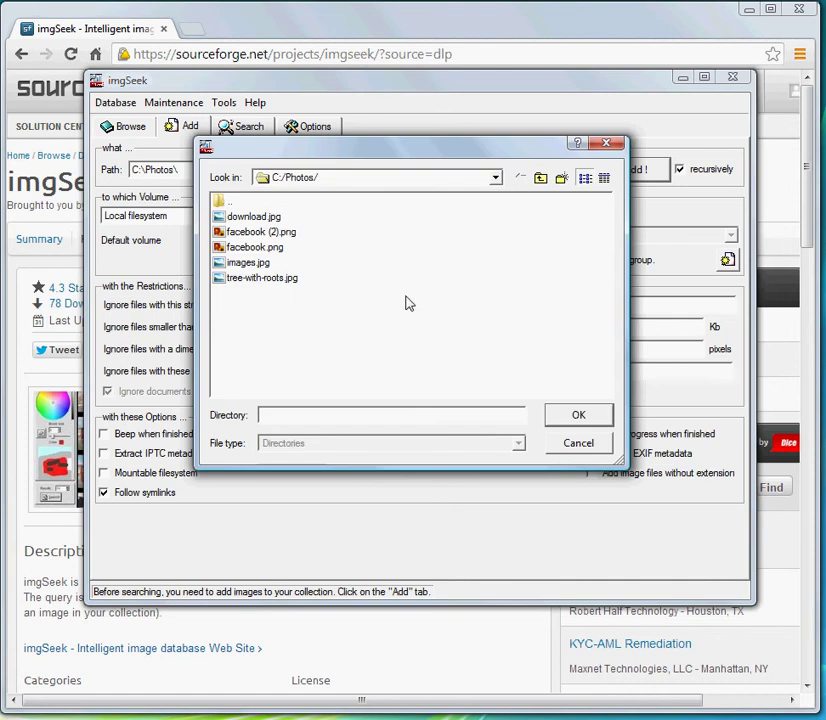
left_click(537, 177)
left_click(243, 250)
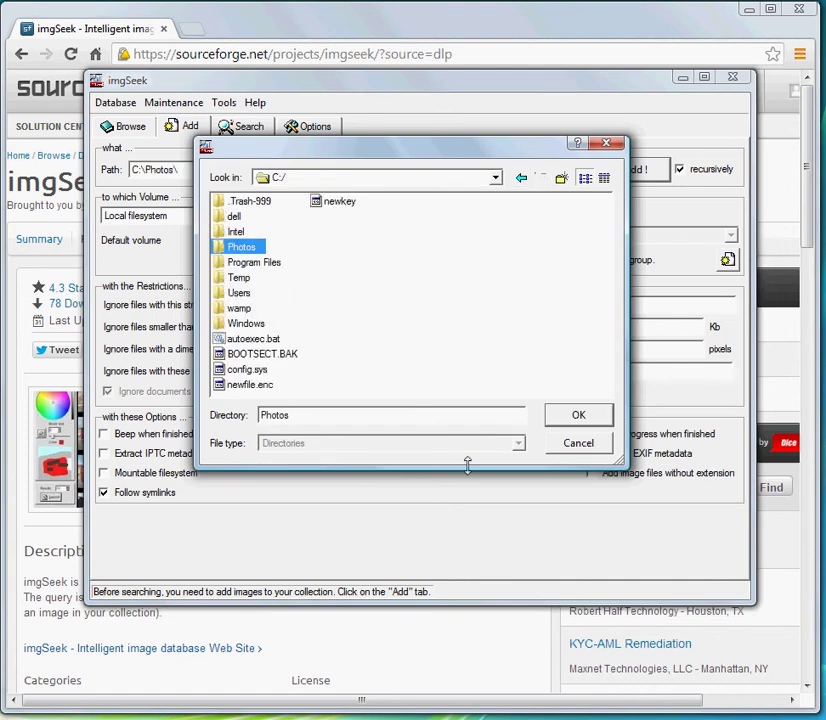
left_click(580, 416)
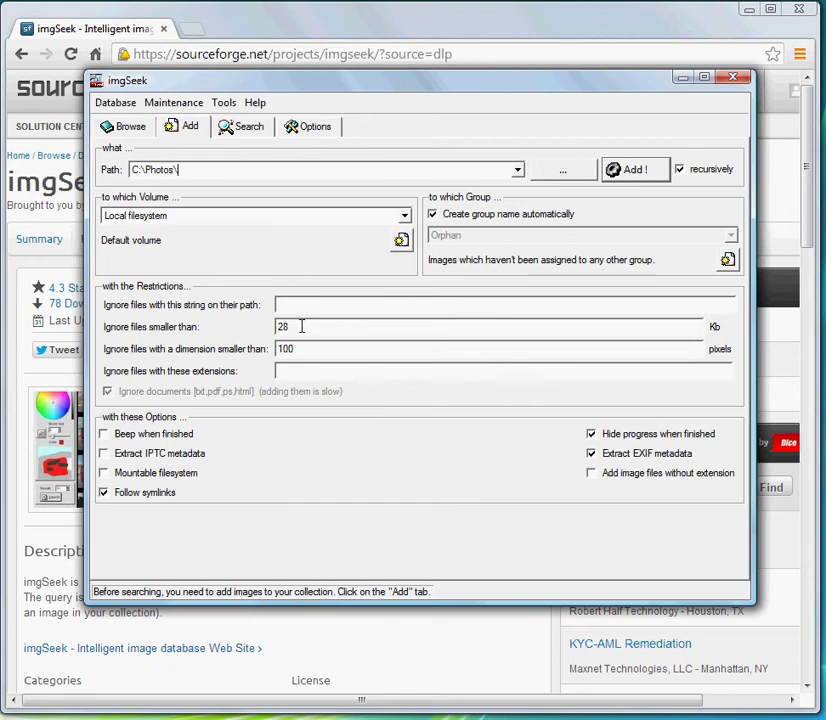
Set the minimum file size to 5 Kb, keep the 100-pixel limit, and add C:\Photos\ images.
left_click_drag(304, 328, 260, 332)
type("5")
left_click_drag(354, 347, 270, 349)
left_click(304, 350)
double_click(306, 350)
left_click(305, 352)
left_click(640, 175)
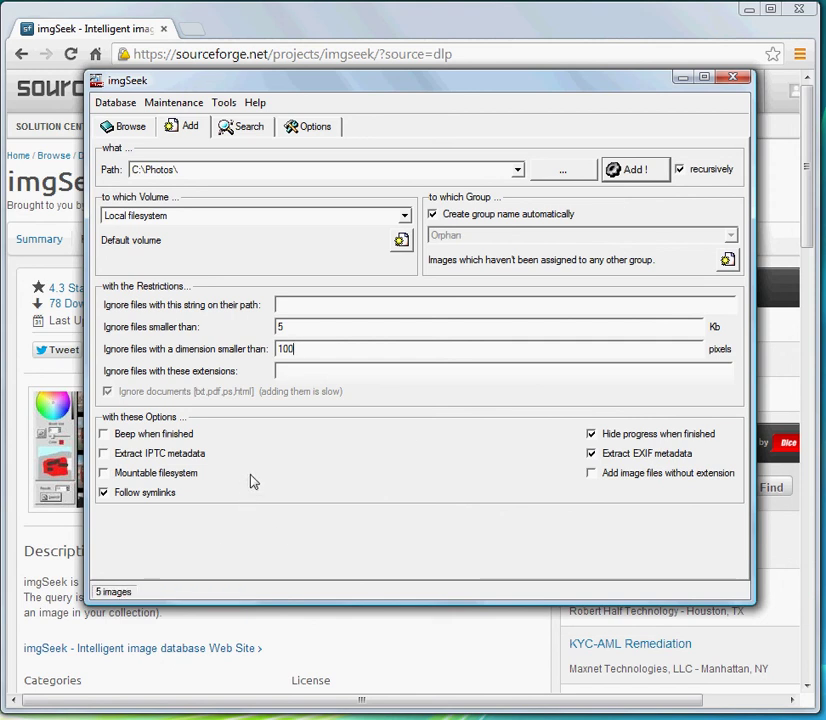
Browse the collection and expand the Wed Sep 04 21:30:10 2013 group to show thumbnails.
left_click(125, 130)
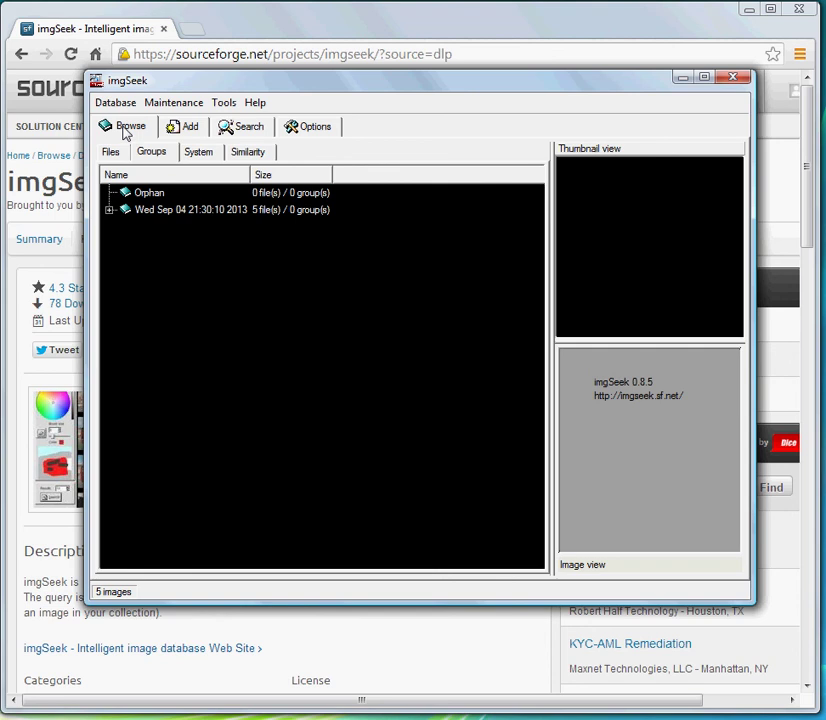
left_click(195, 212)
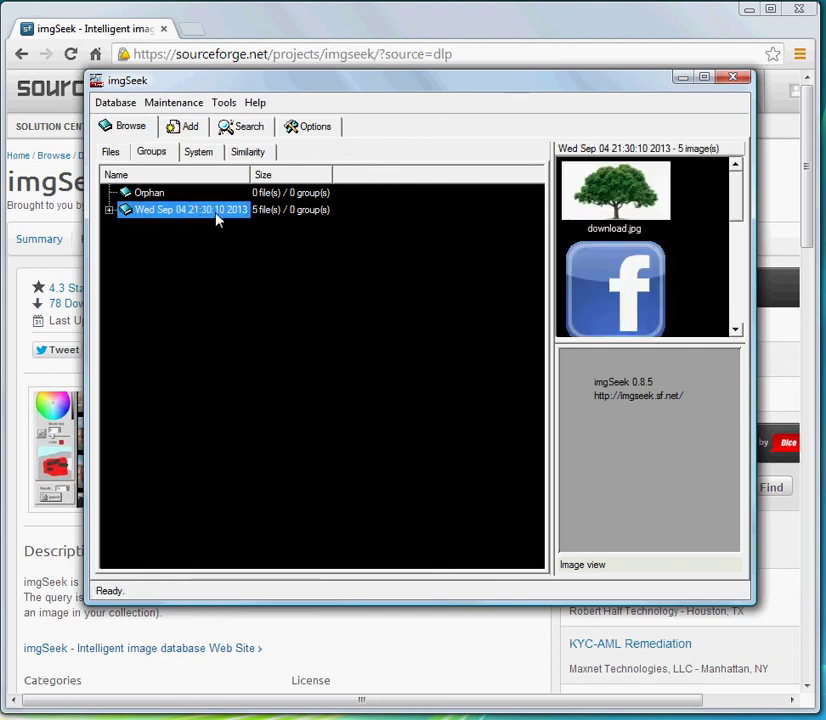
left_click(110, 212)
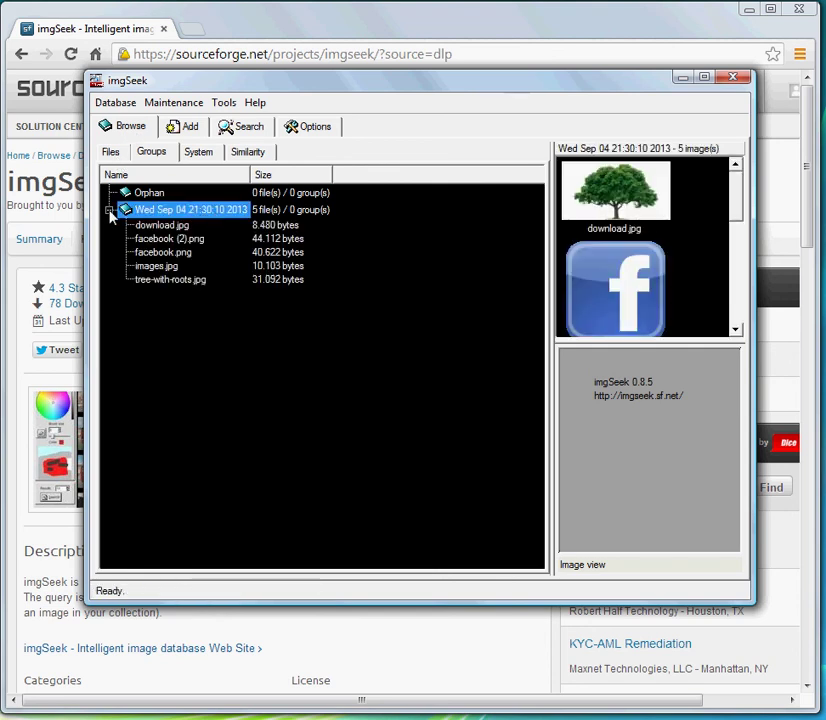
Preview each of the five files, ending on images.jpg (the yellow car).
left_click(161, 228)
left_click(160, 240)
left_click(163, 266)
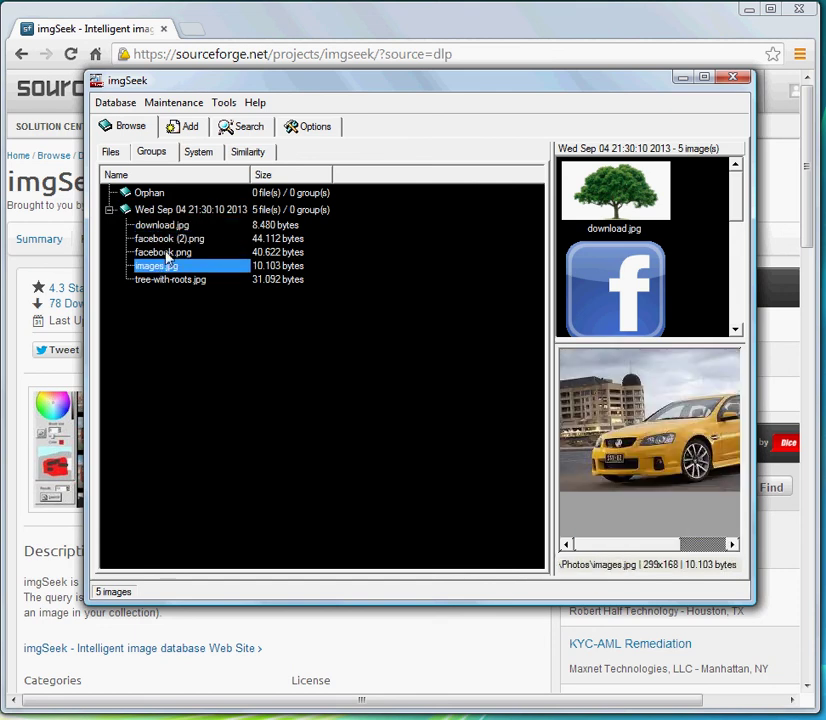
left_click(166, 254)
left_click(166, 280)
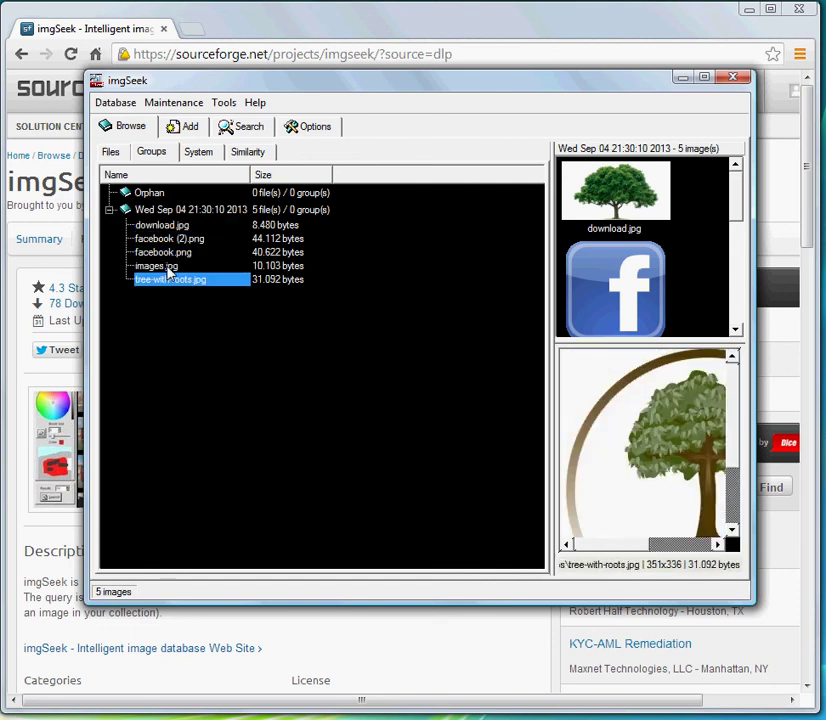
left_click(170, 267)
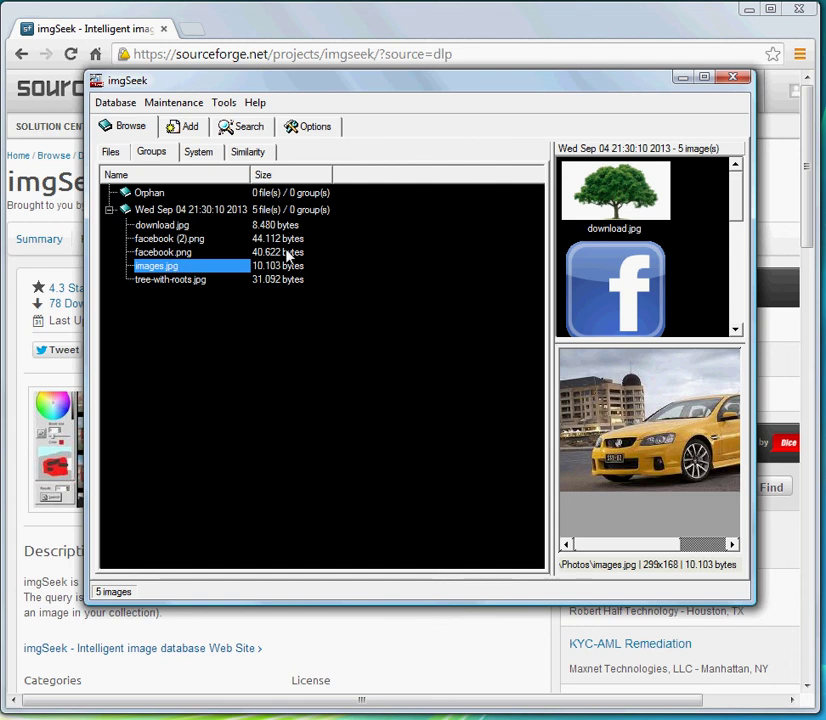